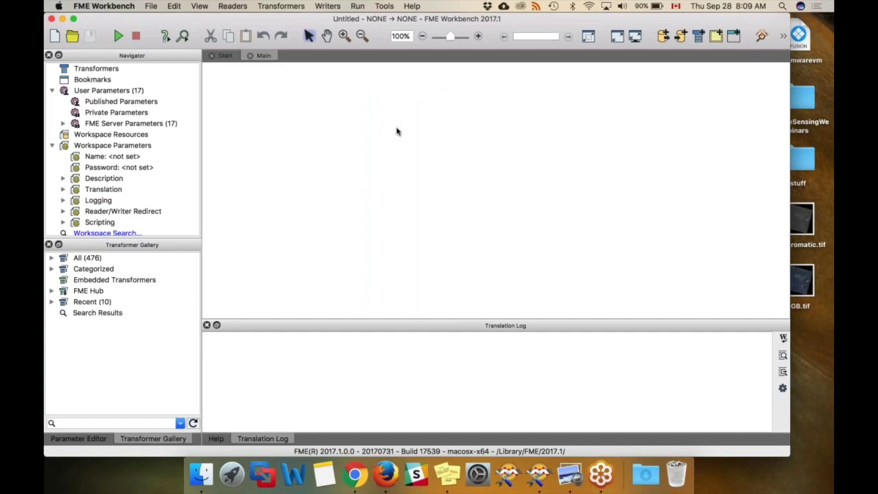
Place an NDVICalculator transformer from an 'ndvi' Quick Add search and position it on the canvas.
{"action": "type", "text": "ndvi"}
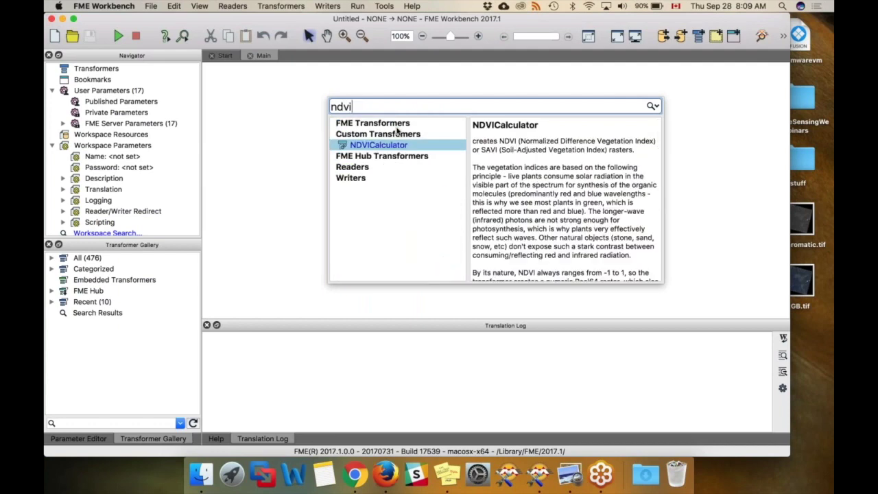
{"action": "key", "text": "Return"}
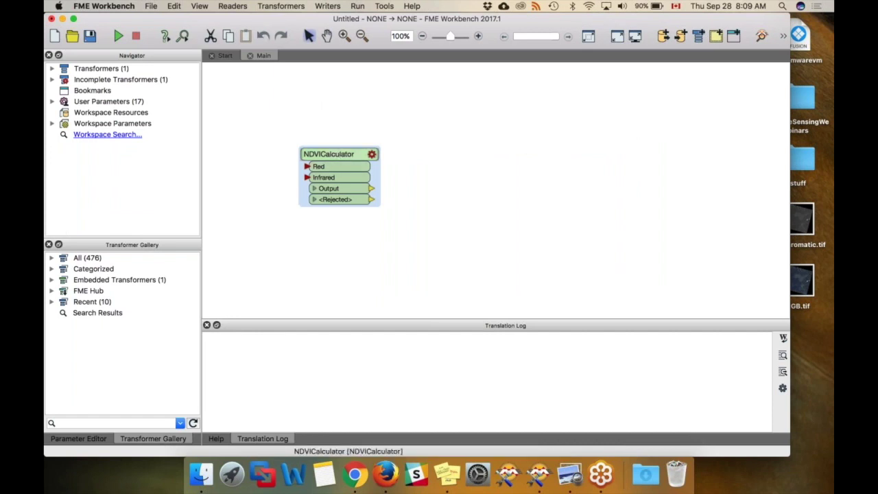
{"action": "left_click_drag", "start_coordinate": [337, 151], "coordinate": [459, 126]}
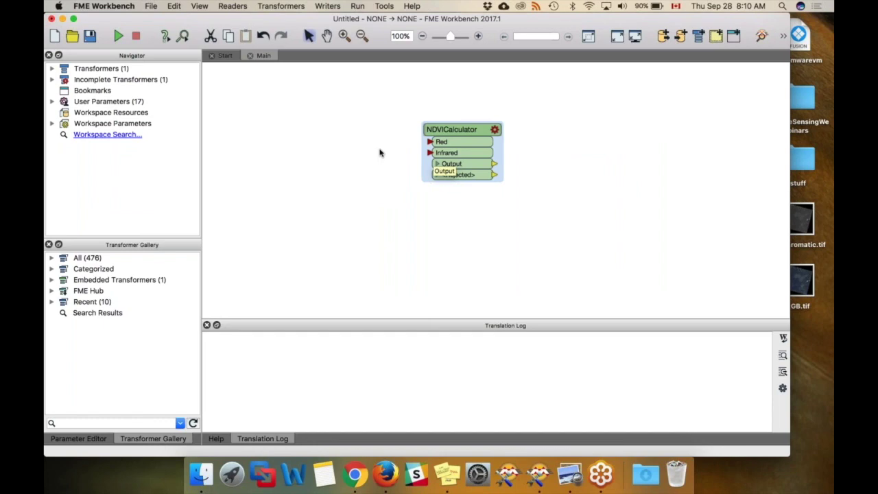
Pick the Sentinel-2 on AWS reader from a 'sentinel' Quick Add search.
{"action": "type", "text": "s"}
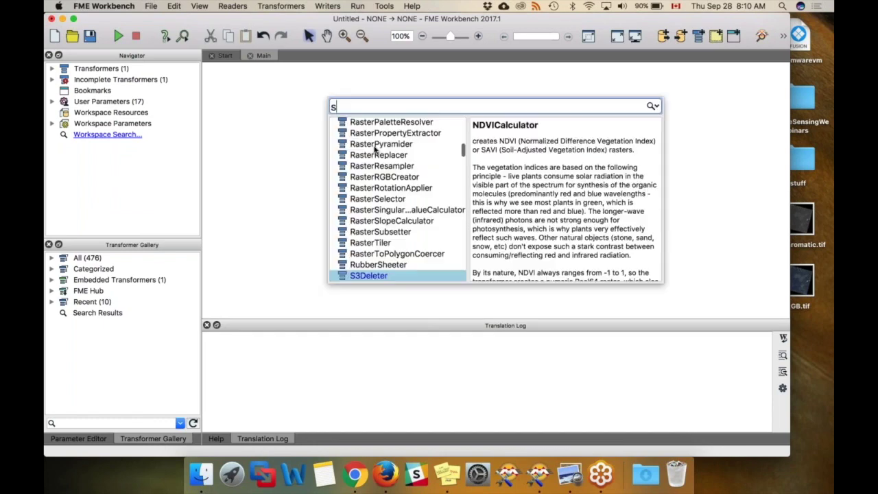
{"action": "type", "text": "enstine"}
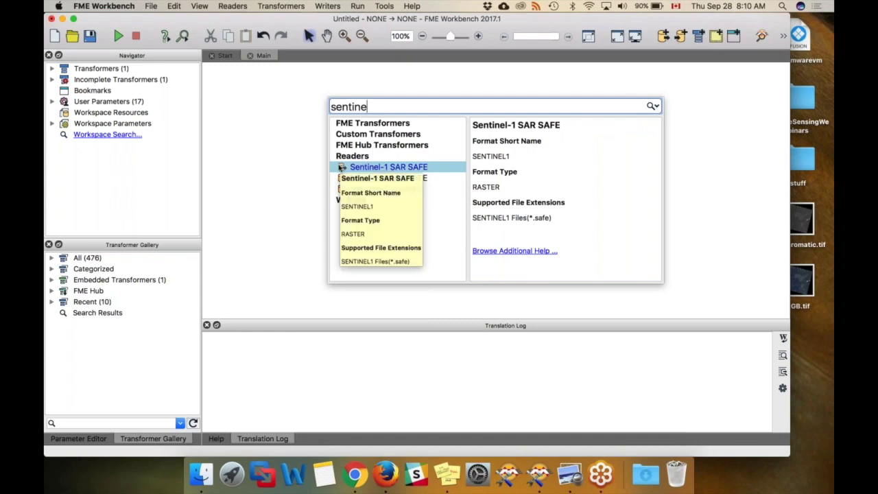
{"action": "key", "text": "Down"}
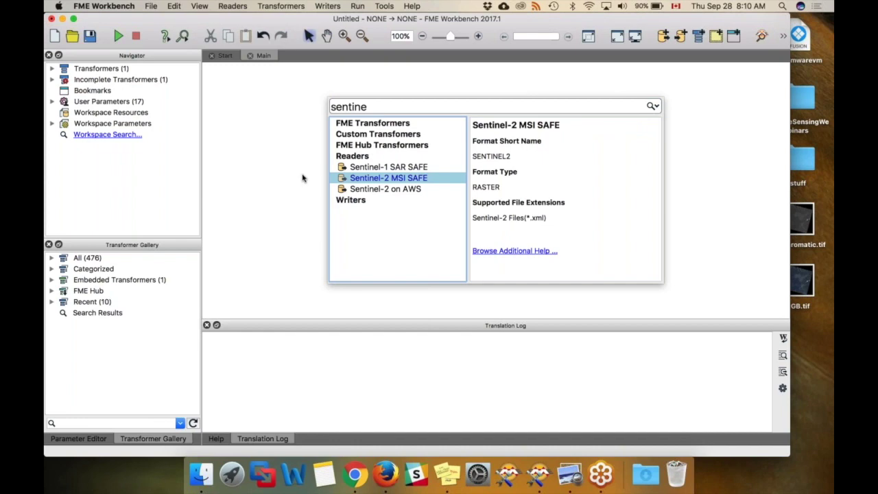
{"action": "key", "text": "Down"}
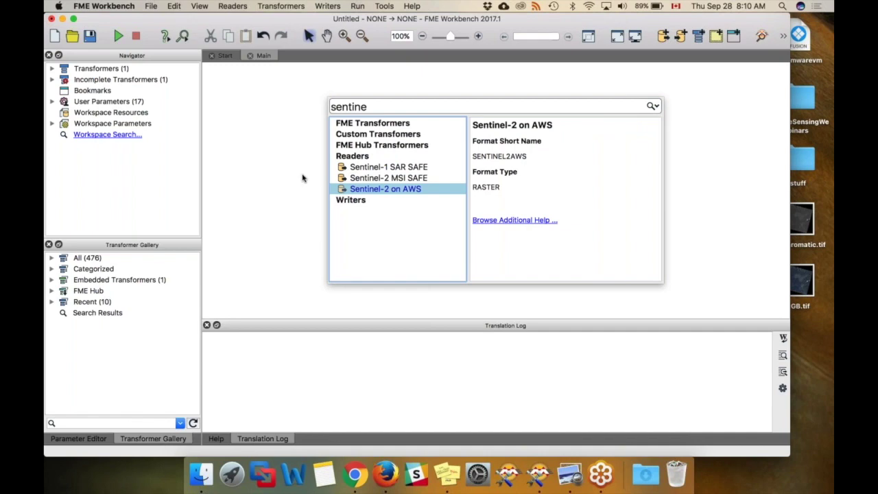
{"action": "key", "text": "Return"}
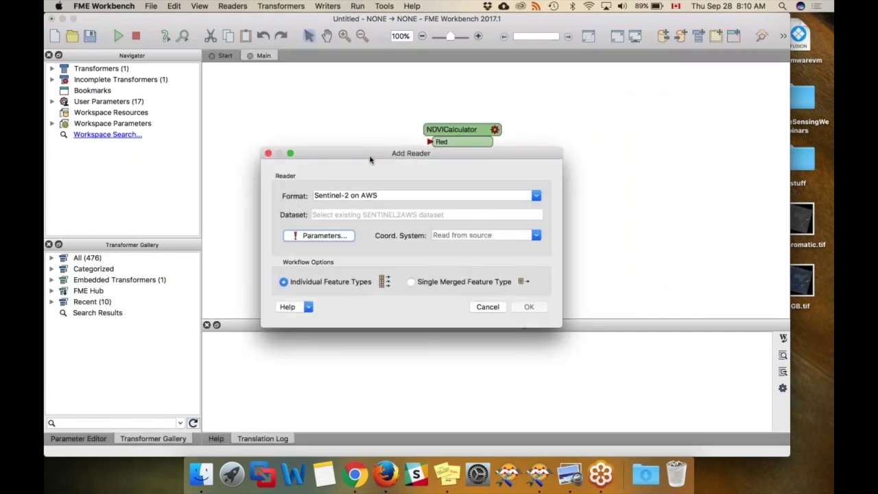
In the reader parameters, preview feature types named by Resolutions, then cancel.
{"action": "left_click", "coordinate": [336, 235]}
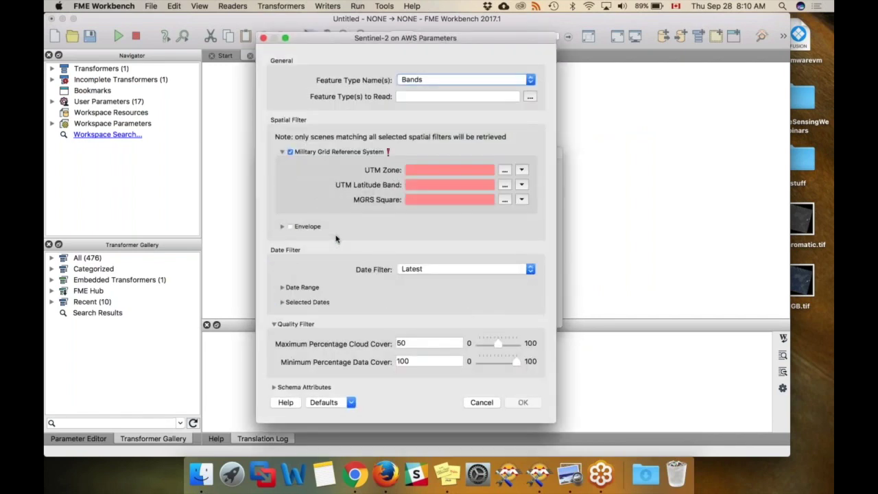
{"action": "left_click", "coordinate": [419, 80]}
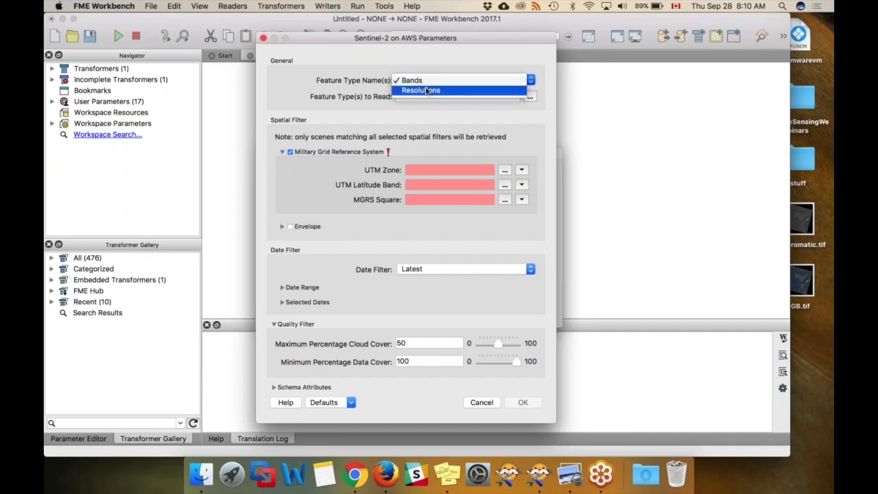
{"action": "left_click", "coordinate": [428, 89]}
{"action": "left_click", "coordinate": [529, 97]}
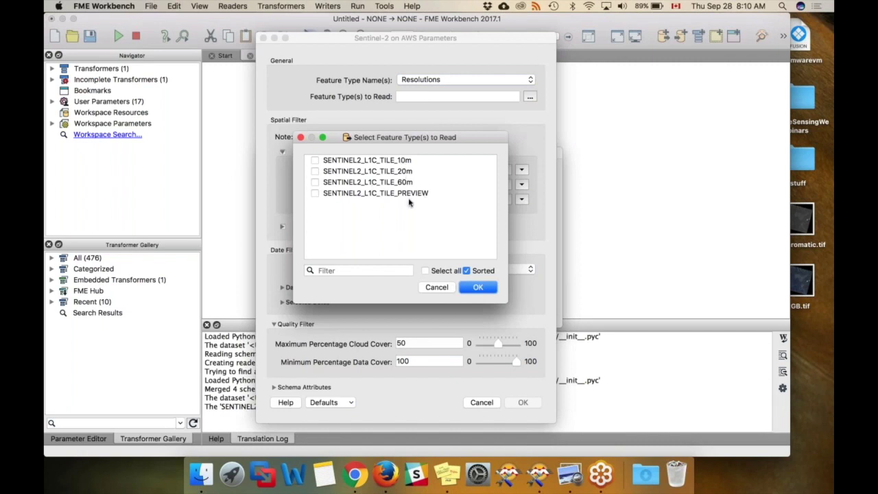
{"action": "left_click", "coordinate": [445, 287]}
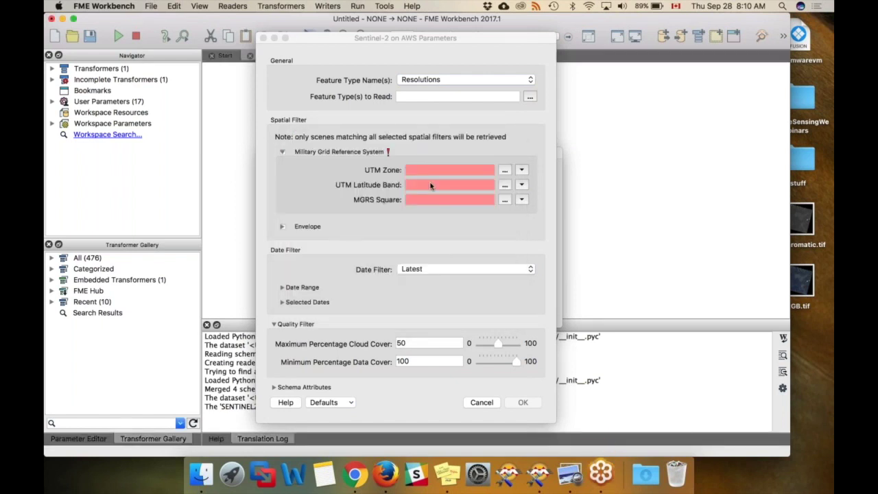
Switch feature type naming back to Bands and list the individual bands.
{"action": "left_click", "coordinate": [424, 81]}
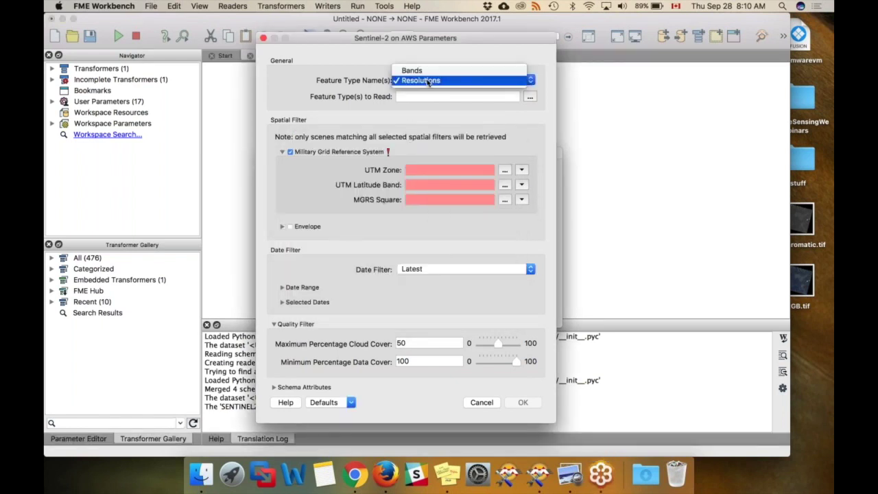
{"action": "left_click", "coordinate": [423, 71]}
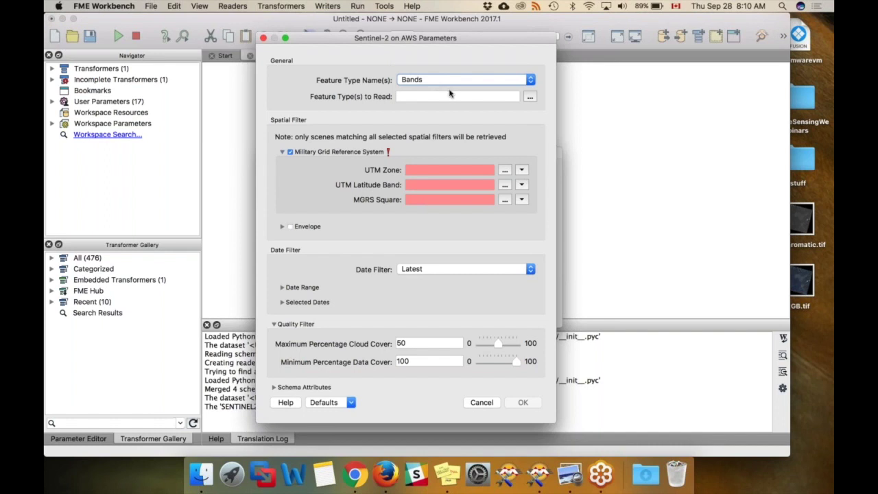
{"action": "left_click", "coordinate": [529, 96]}
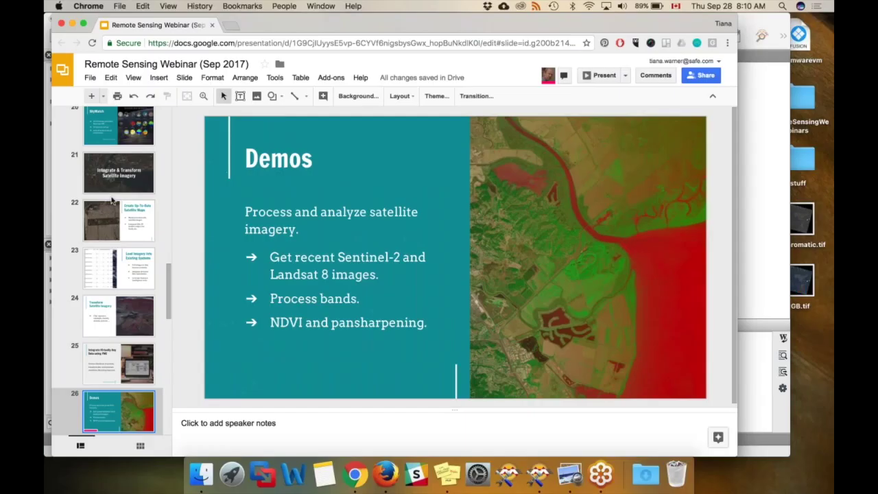
Show slide 16, the Sentinel-2 Bands table of wavelengths and resolutions.
{"action": "scroll", "coordinate": [113, 200], "scroll_direction": "up", "scroll_amount": 3}
{"action": "scroll", "coordinate": [112, 199], "scroll_direction": "up", "scroll_amount": 4}
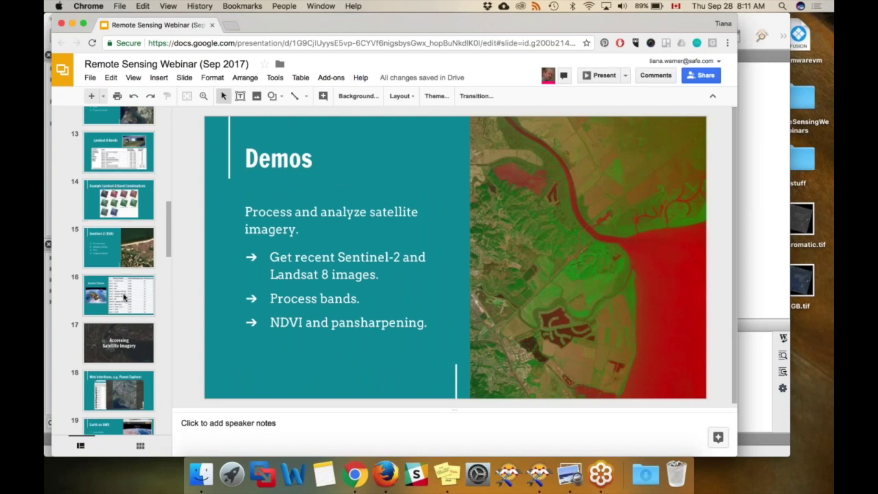
{"action": "left_click", "coordinate": [123, 296]}
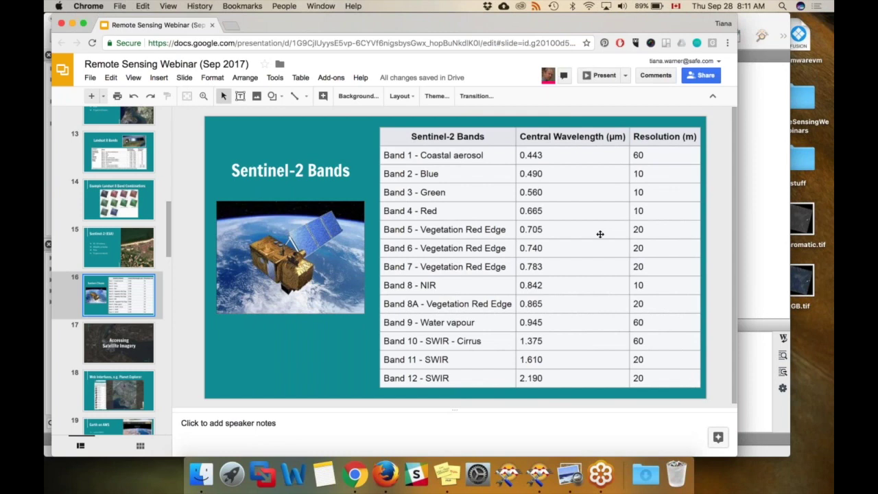
Back in FME Workbench, select bands B4 and B8 as the feature types to read.
{"action": "left_click", "coordinate": [539, 475]}
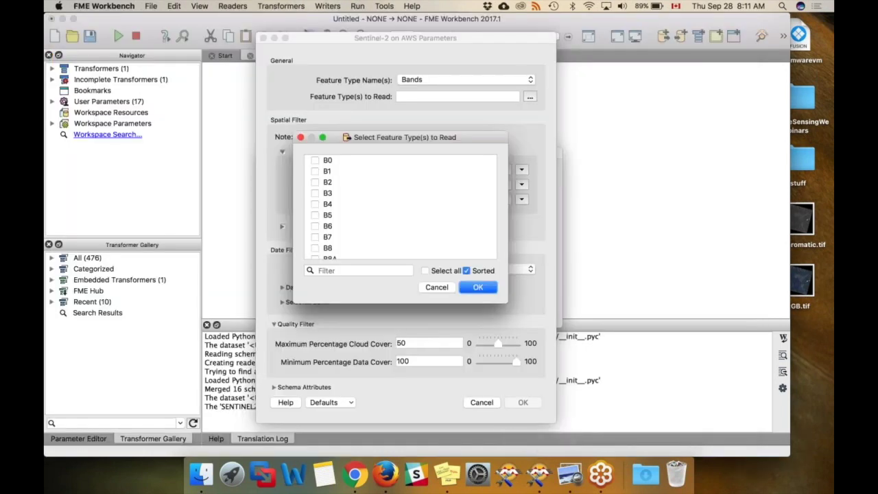
{"action": "left_click", "coordinate": [315, 204]}
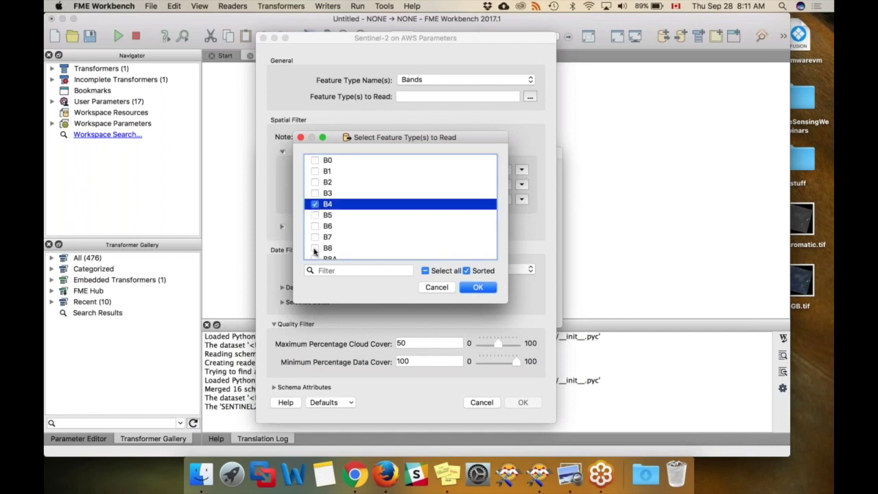
{"action": "left_click", "coordinate": [314, 248]}
{"action": "left_click", "coordinate": [478, 287]}
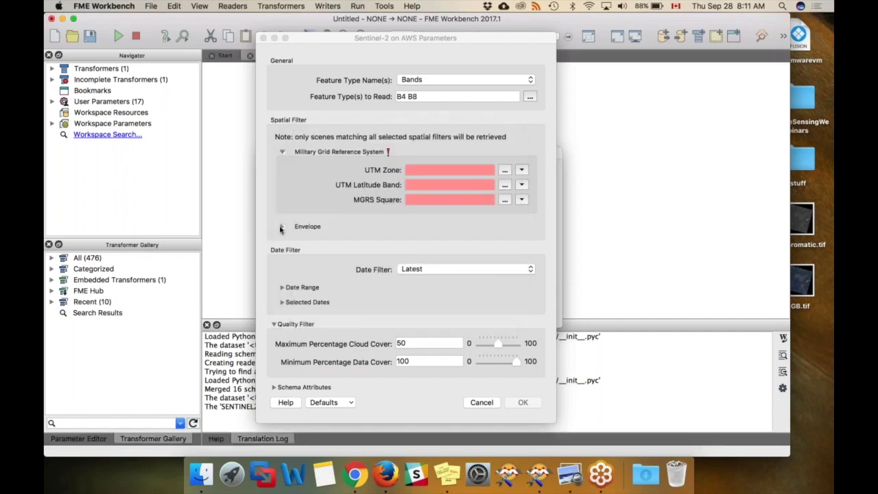
Leave the Envelope filter off and set the MGRS tile to zone 9, band U, square UU.
{"action": "left_click", "coordinate": [280, 227]}
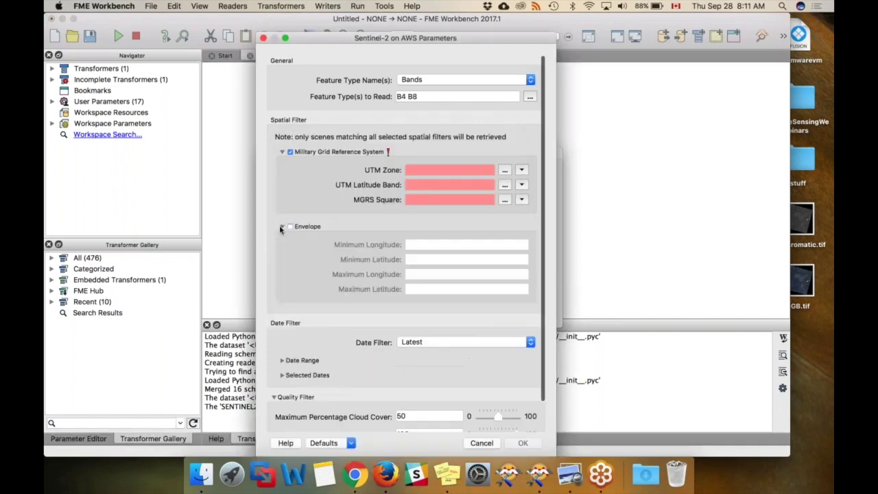
{"action": "left_click", "coordinate": [308, 227]}
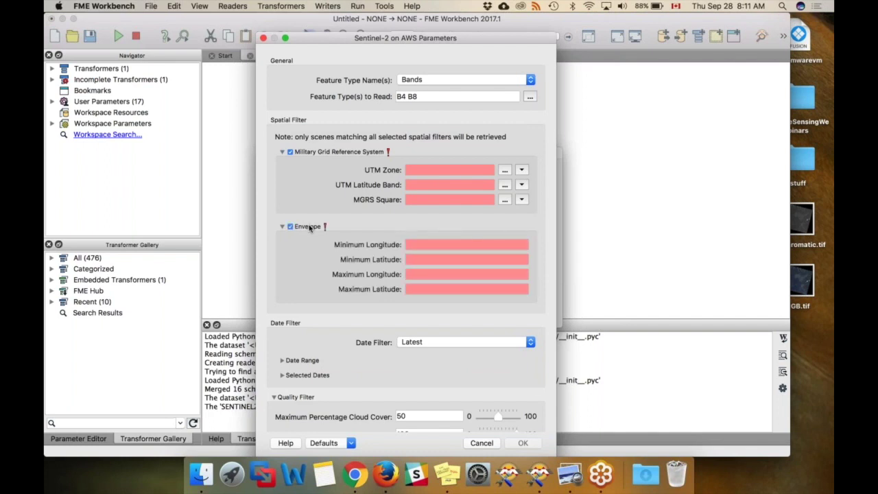
{"action": "left_click", "coordinate": [310, 228]}
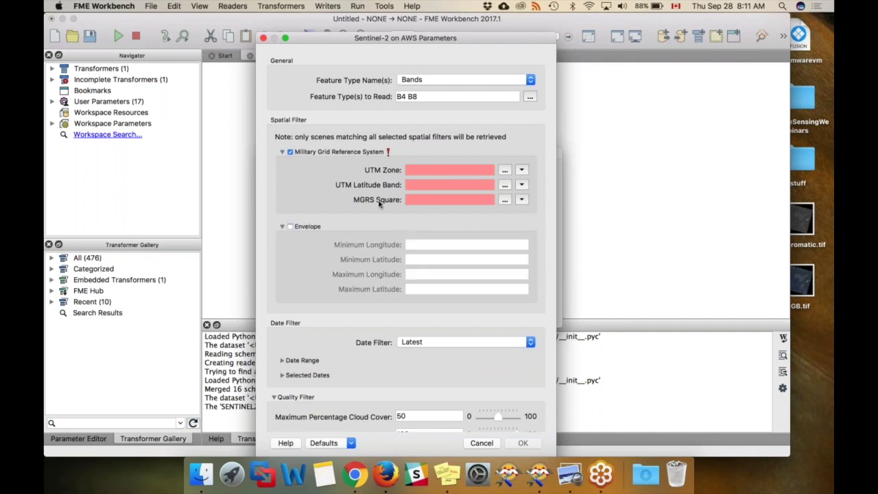
{"action": "left_click", "coordinate": [434, 168]}
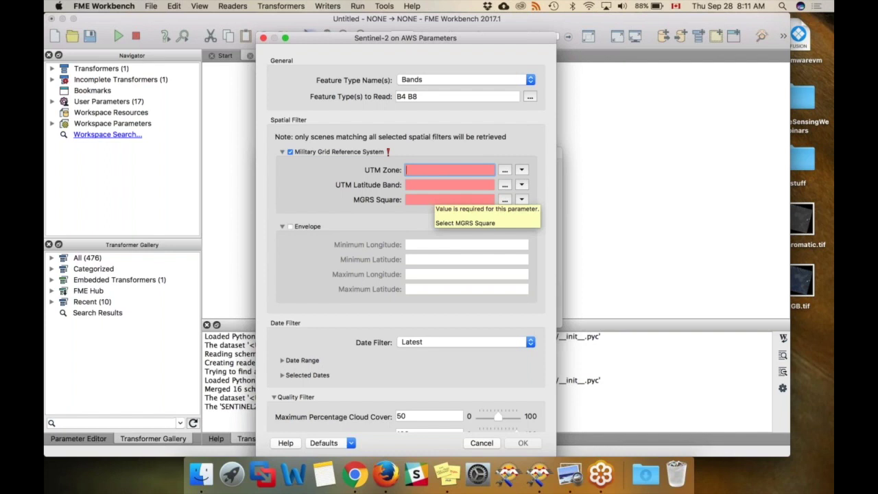
{"action": "type", "text": "9"}
{"action": "key", "text": "Tab"}
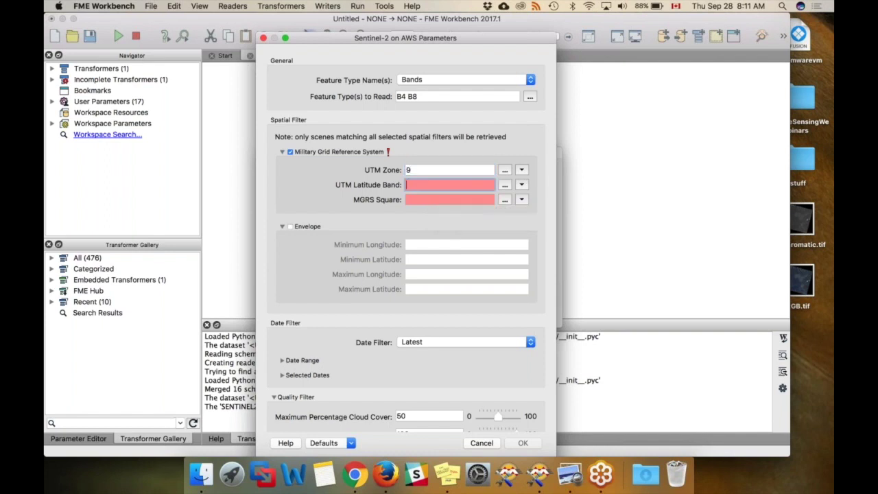
{"action": "type", "text": "U"}
{"action": "key", "text": "Tab"}
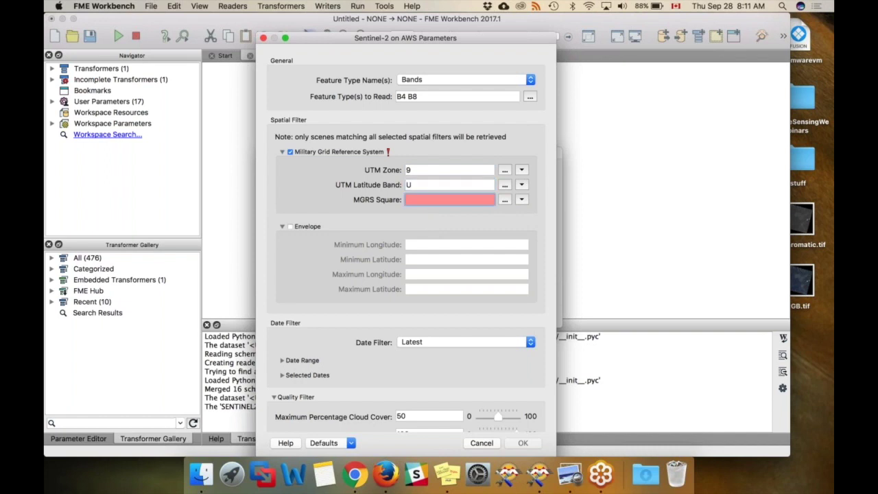
{"action": "type", "text": "UU"}
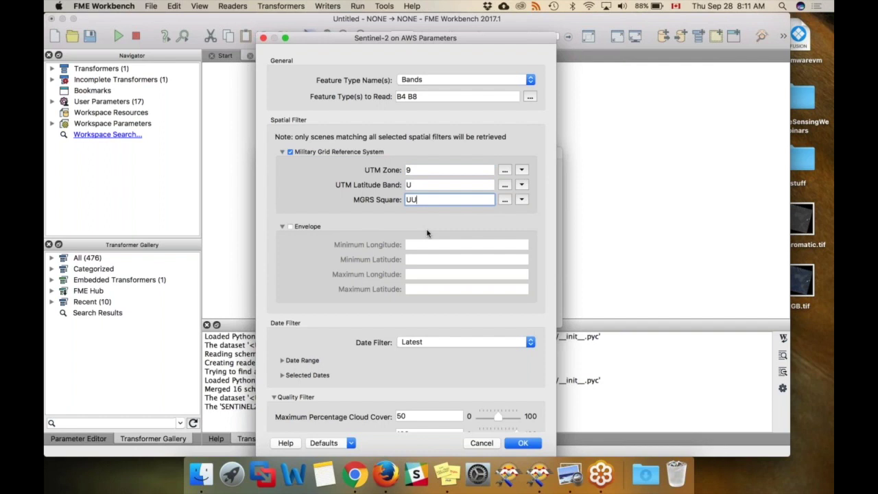
Check the Minimum Percentage Data Cover value and confirm the B4/B8 reader settings.
{"action": "scroll", "coordinate": [427, 232], "scroll_direction": "down", "scroll_amount": 2}
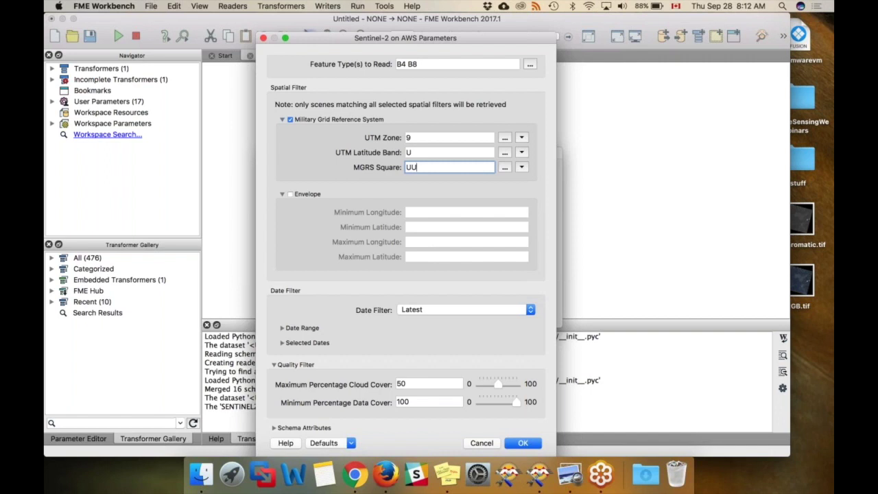
{"action": "double_click", "coordinate": [439, 402]}
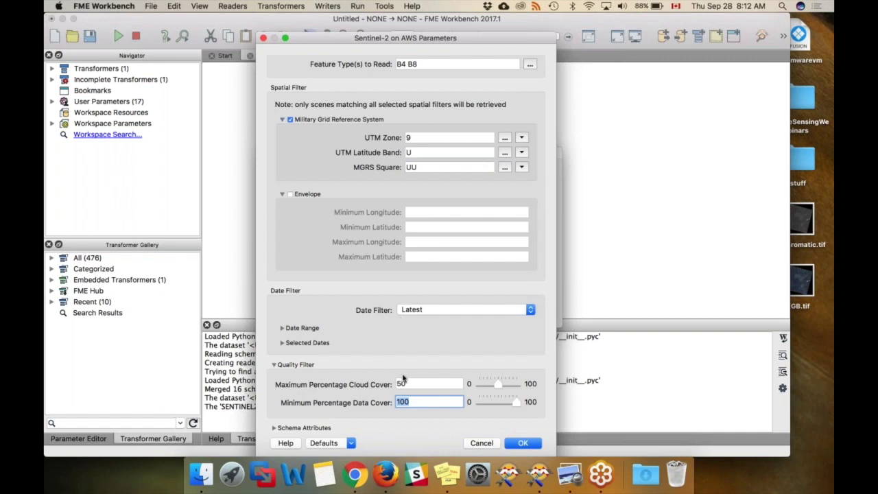
{"action": "scroll", "coordinate": [425, 384], "scroll_direction": "up", "scroll_amount": 2}
{"action": "left_click", "coordinate": [524, 443]}
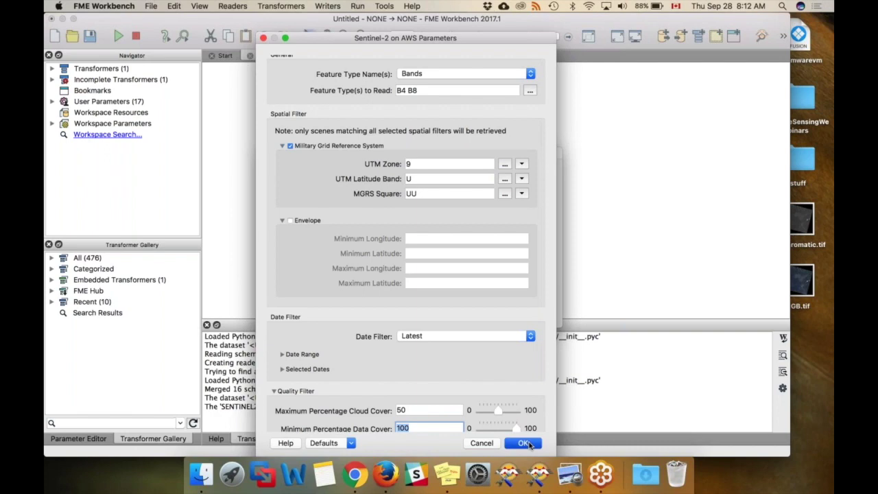
{"action": "left_click", "coordinate": [530, 308]}
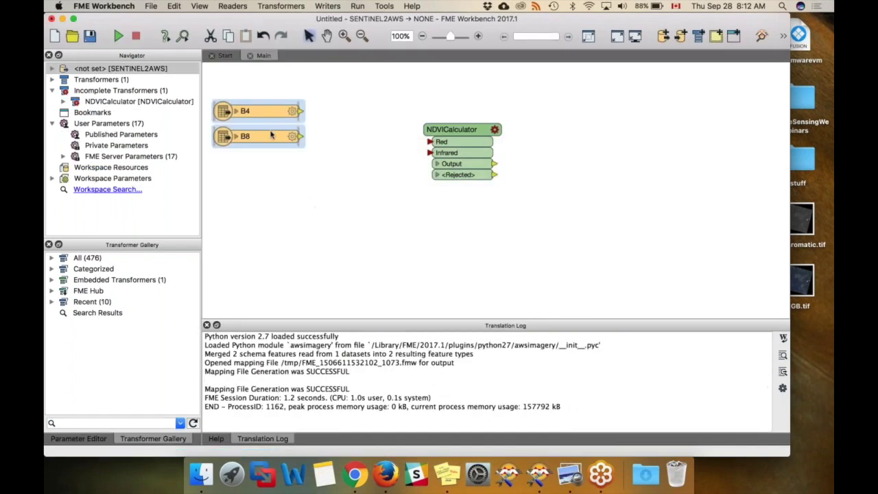
Move the NDVICalculator beside the readers and connect B4 to Red, B8 to Infrared.
{"action": "left_click_drag", "start_coordinate": [453, 130], "coordinate": [386, 104]}
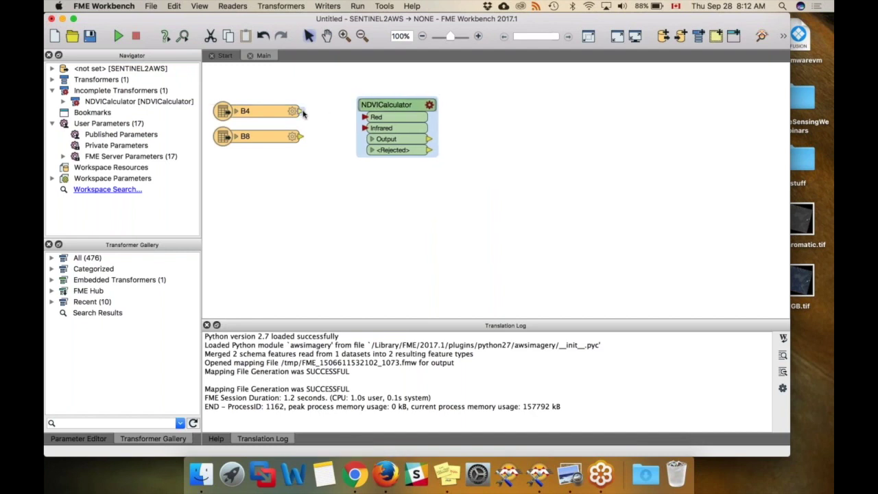
{"action": "left_click_drag", "start_coordinate": [300, 111], "coordinate": [365, 117]}
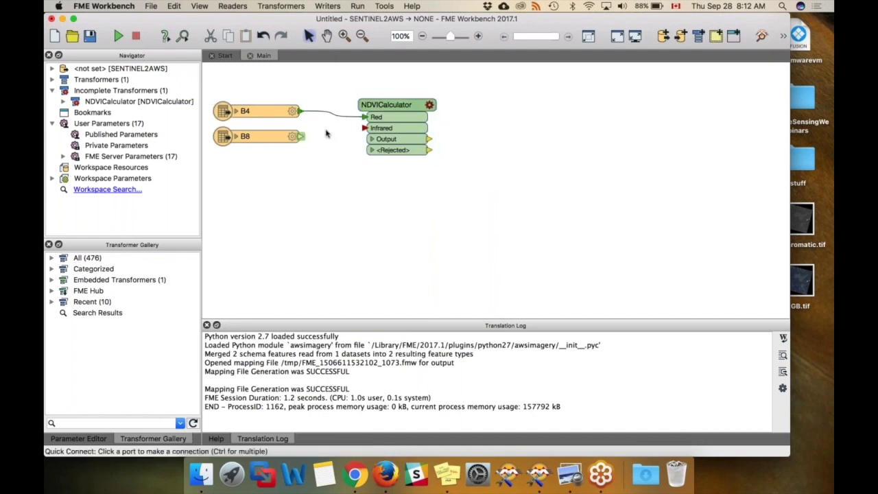
{"action": "left_click_drag", "start_coordinate": [300, 135], "coordinate": [364, 127]}
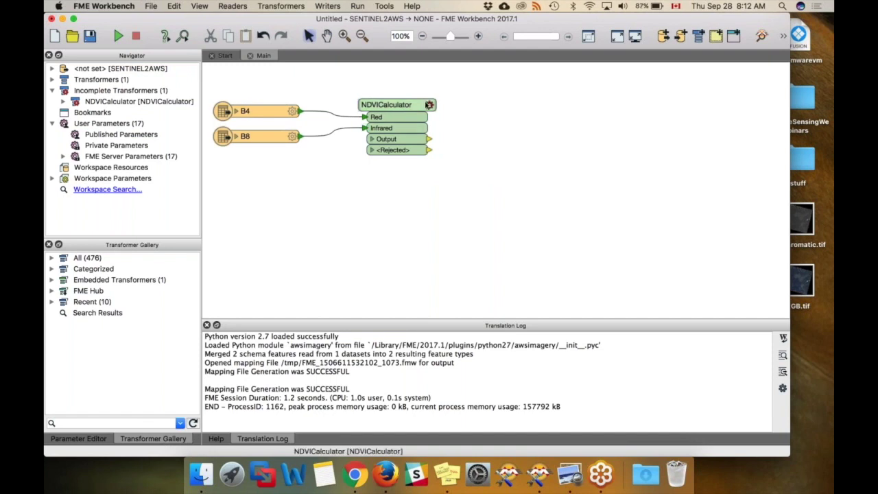
Set the NDVICalculator's Colorize output to Red-Yellow-Blue-Green Palette and apply it.
{"action": "left_click", "coordinate": [429, 104]}
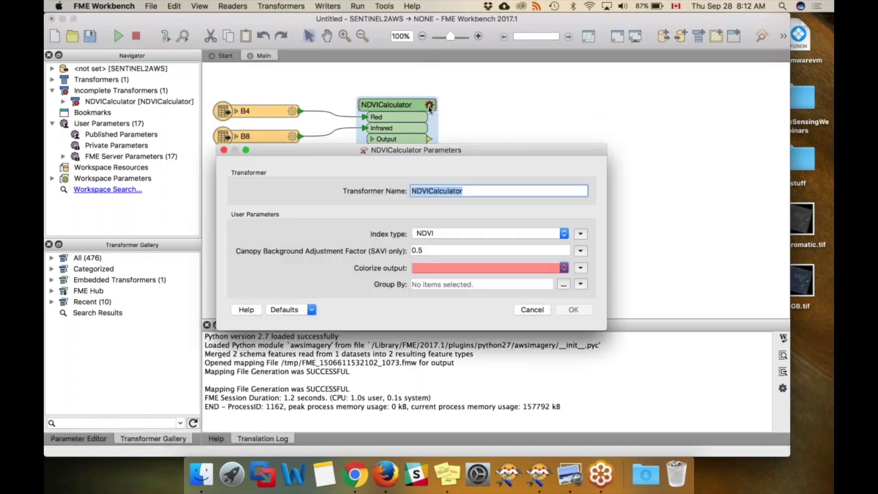
{"action": "left_click", "coordinate": [432, 267]}
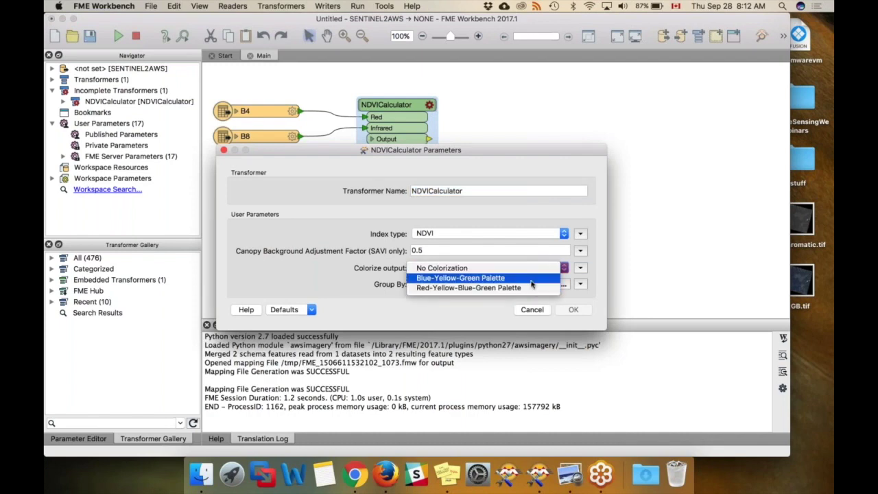
{"action": "left_click", "coordinate": [488, 288]}
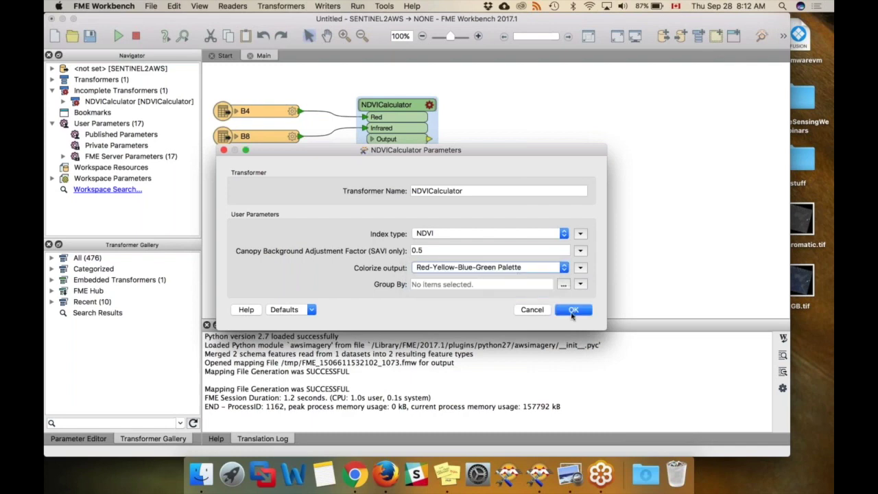
{"action": "left_click", "coordinate": [574, 310]}
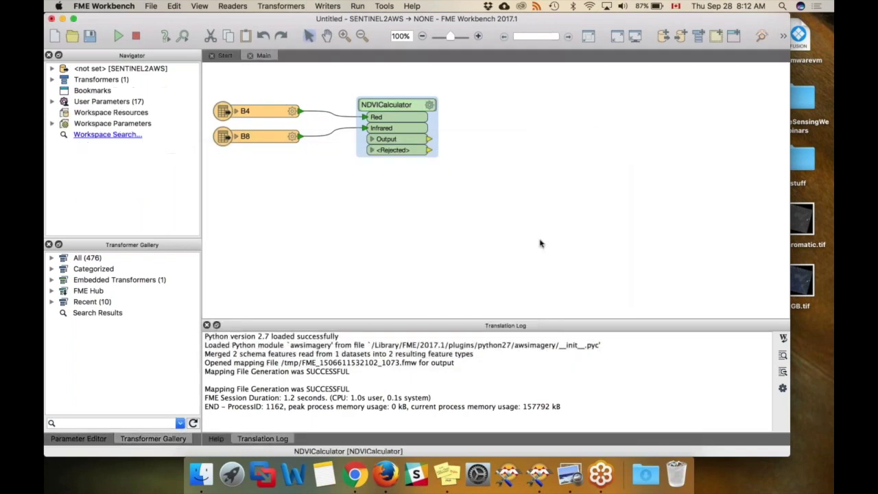
Connect an Inspector to the NDVICalculator Output port and run the workspace.
{"action": "right_click", "coordinate": [429, 140]}
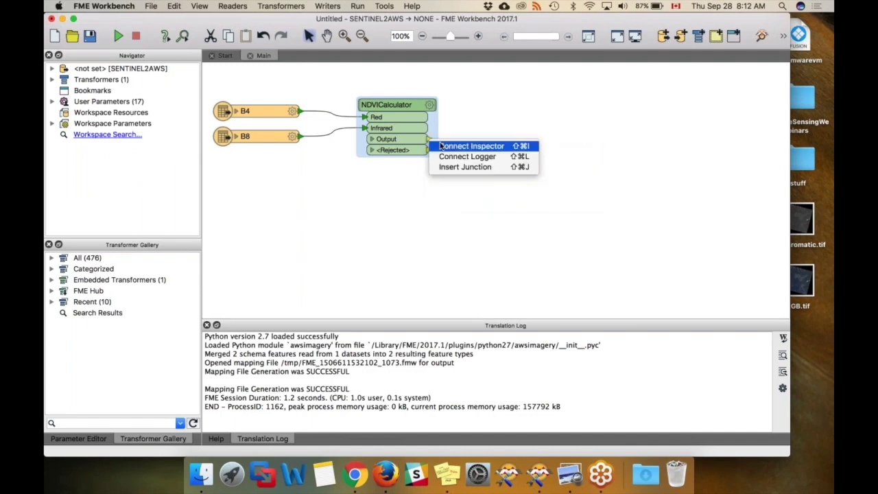
{"action": "left_click", "coordinate": [471, 146]}
{"action": "left_click", "coordinate": [118, 36]}
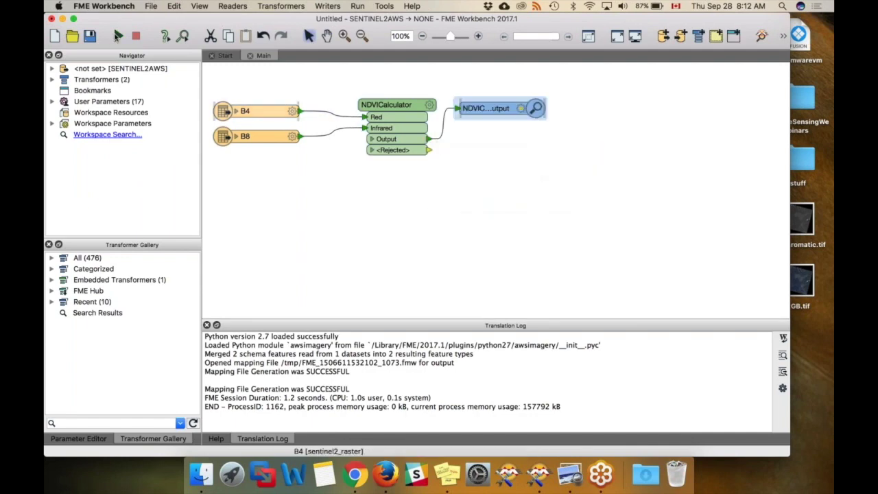
{"action": "left_click_drag", "start_coordinate": [530, 112], "coordinate": [512, 133]}
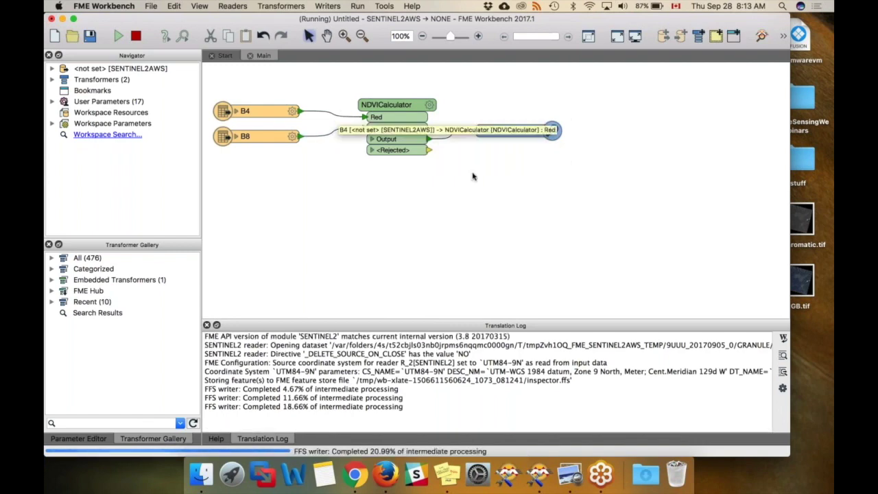
{"action": "mouse_move", "coordinate": [253, 113]}
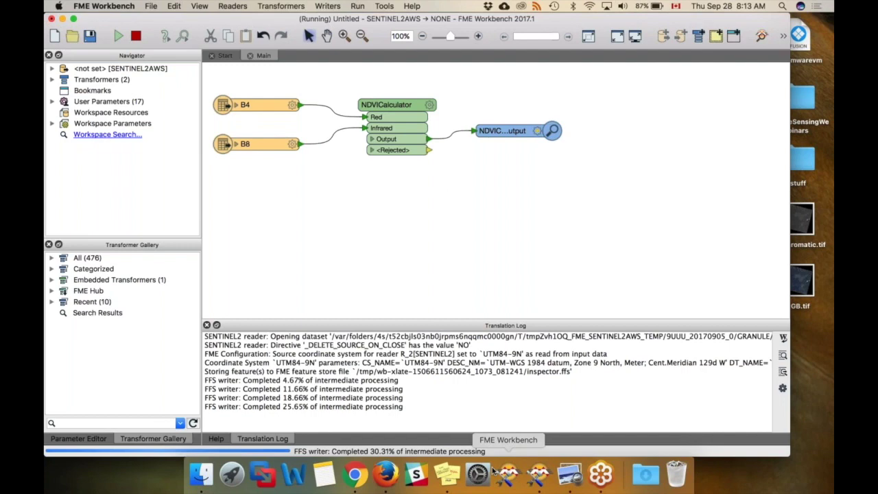
Return to Google Slides and show slide 27 on the 3D model's NDVI texture.
{"action": "left_click", "coordinate": [356, 473]}
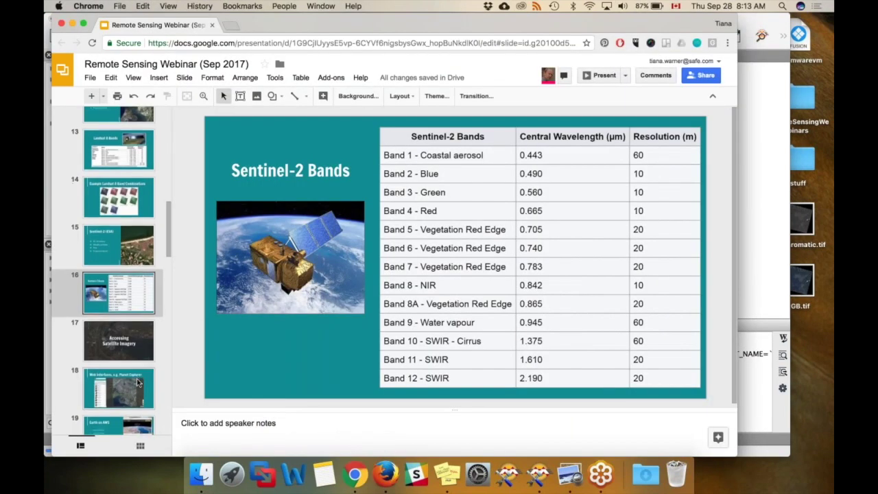
{"action": "scroll", "coordinate": [137, 382], "scroll_direction": "down", "scroll_amount": 10}
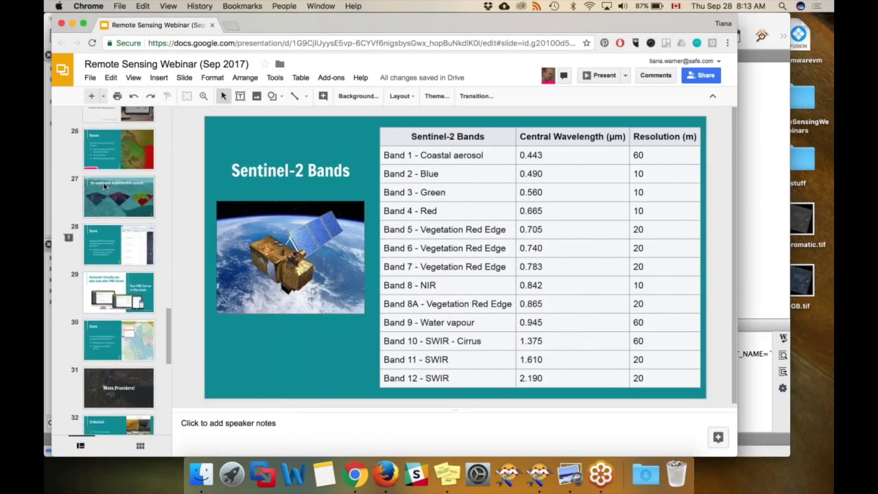
{"action": "left_click", "coordinate": [115, 200]}
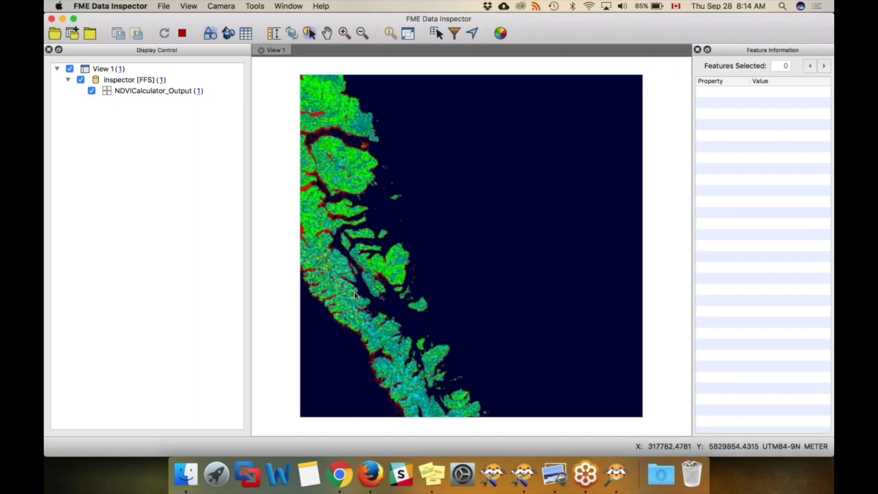
{"action": "scroll", "coordinate": [355, 295], "scroll_direction": "up", "scroll_amount": 3}
{"action": "scroll", "coordinate": [411, 317], "scroll_direction": "up", "scroll_amount": 2}
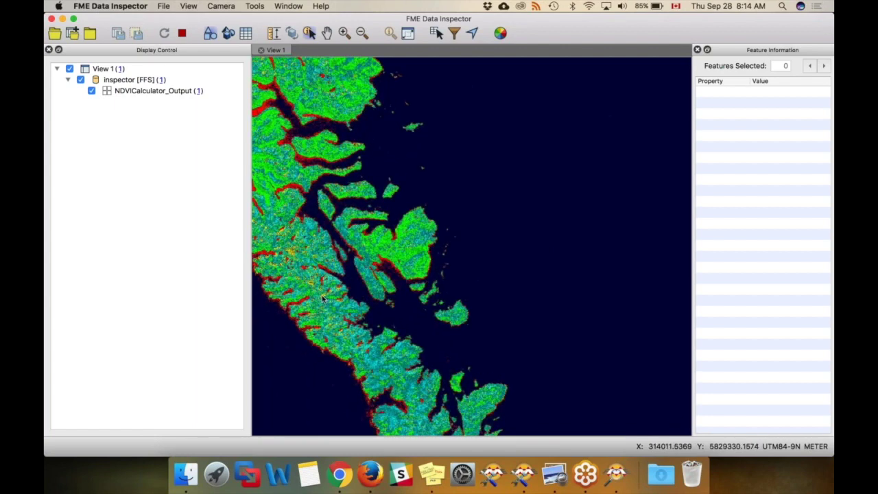
{"action": "scroll", "coordinate": [322, 295], "scroll_direction": "down", "scroll_amount": 1}
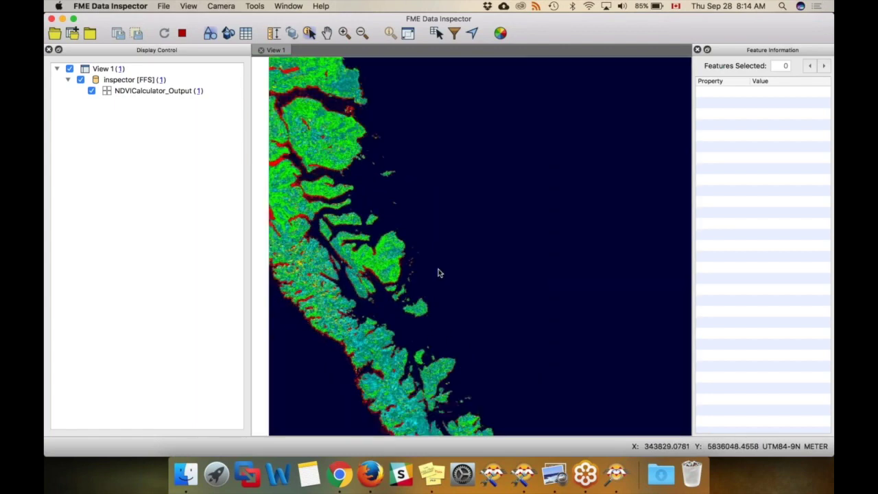
{"action": "scroll", "coordinate": [355, 283], "scroll_direction": "up", "scroll_amount": 3}
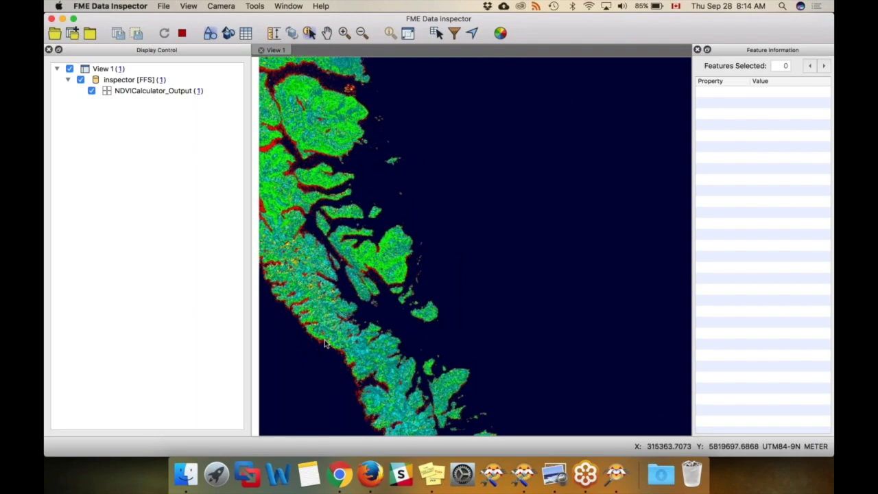
{"action": "scroll", "coordinate": [326, 343], "scroll_direction": "up", "scroll_amount": 3}
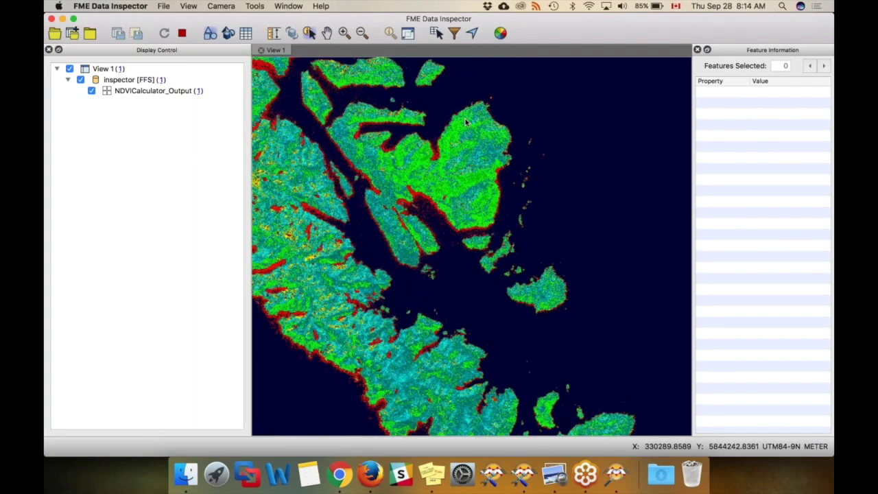
{"action": "scroll", "coordinate": [457, 305], "scroll_direction": "up", "scroll_amount": 4}
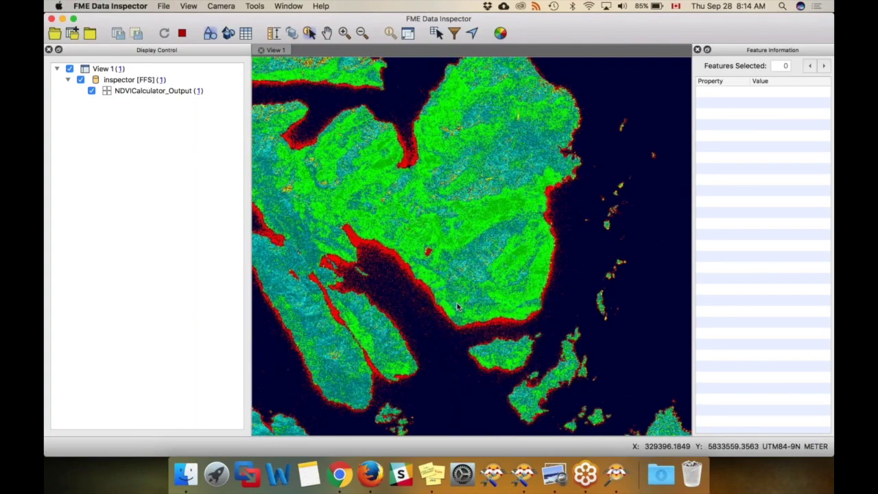
{"action": "scroll", "coordinate": [411, 335], "scroll_direction": "up", "scroll_amount": 3}
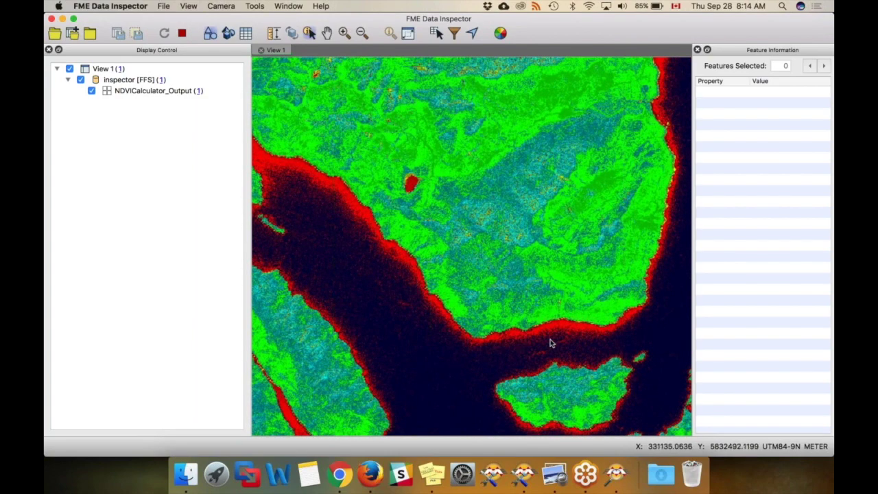
{"action": "scroll", "coordinate": [550, 342], "scroll_direction": "down", "scroll_amount": 6}
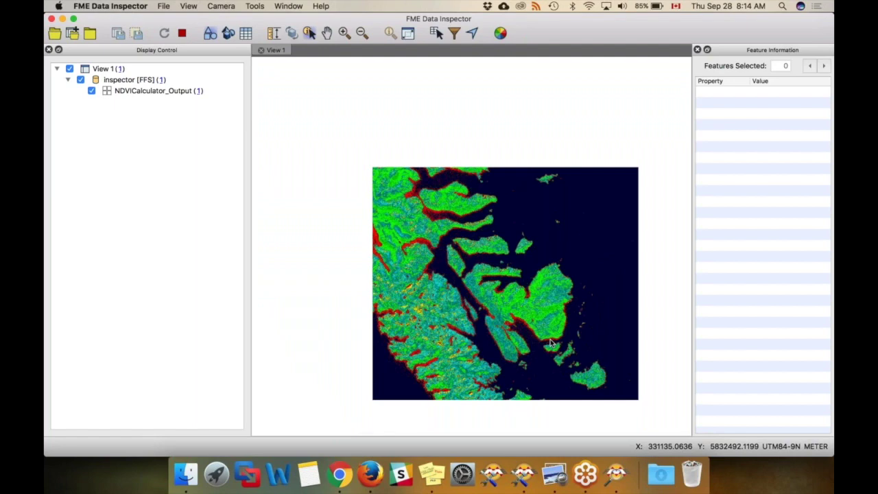
{"action": "left_click", "coordinate": [408, 34]}
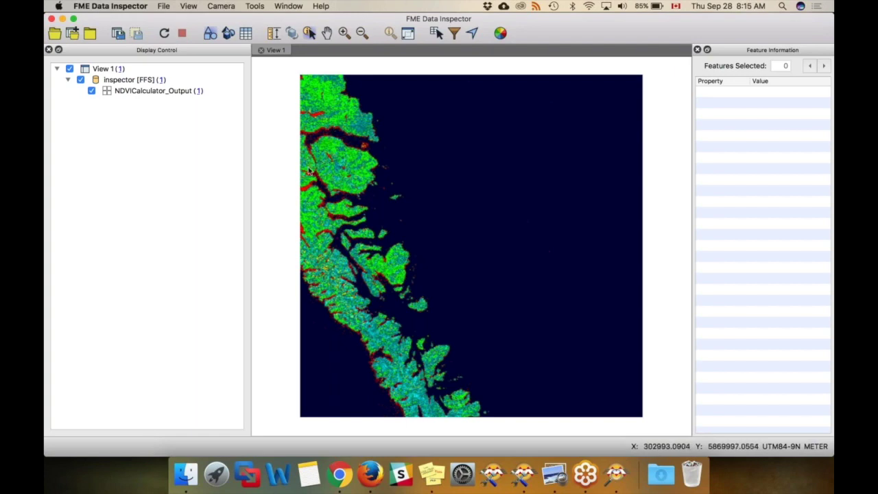
{"action": "scroll", "coordinate": [308, 170], "scroll_direction": "up", "scroll_amount": 4}
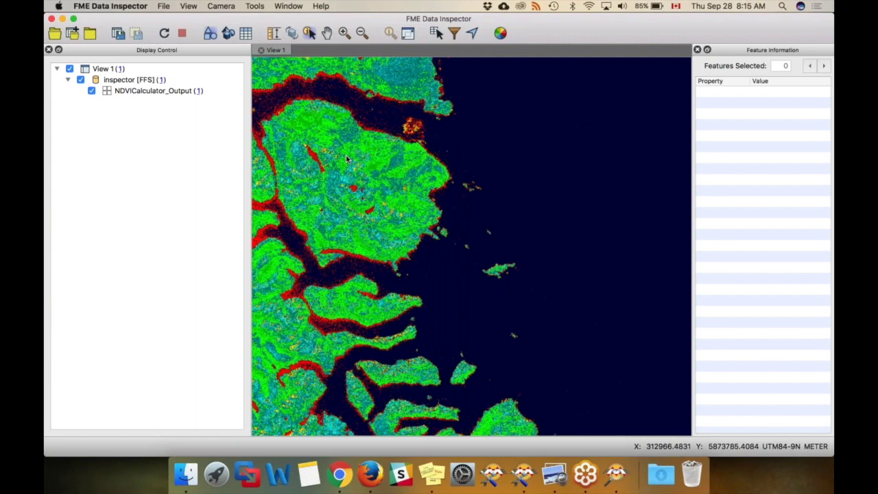
{"action": "scroll", "coordinate": [345, 155], "scroll_direction": "down", "scroll_amount": 4}
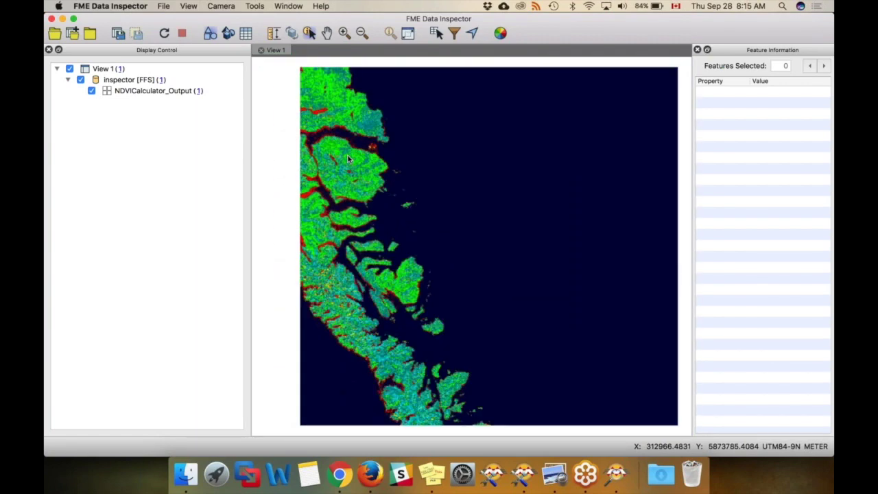
{"action": "scroll", "coordinate": [348, 159], "scroll_direction": "down", "scroll_amount": 3}
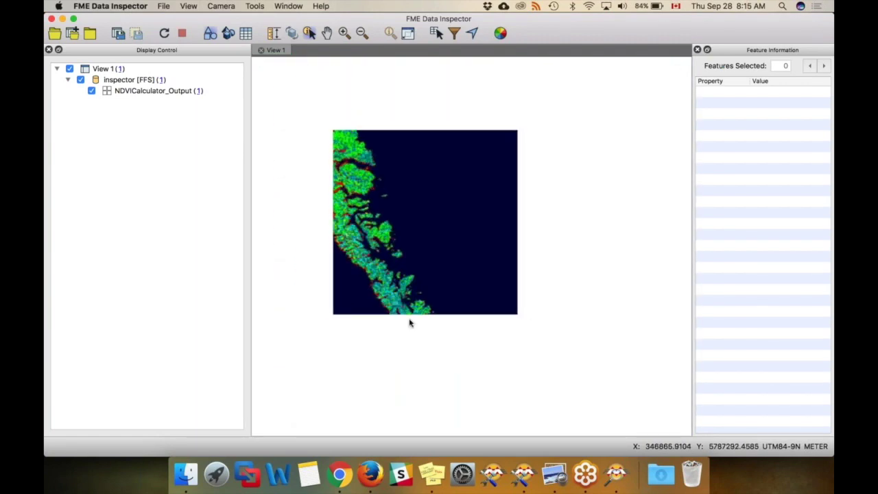